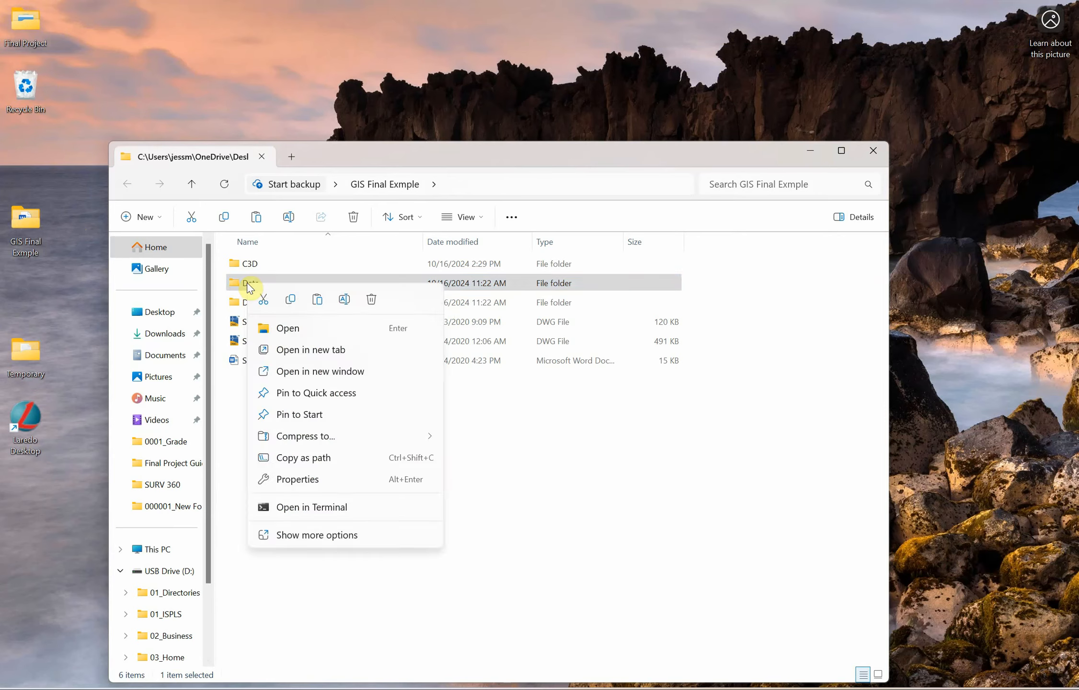
- Copy the Data folder from GIS Final Exmple into the Final Project folder
left_click(251, 284)
double_click(250, 282)
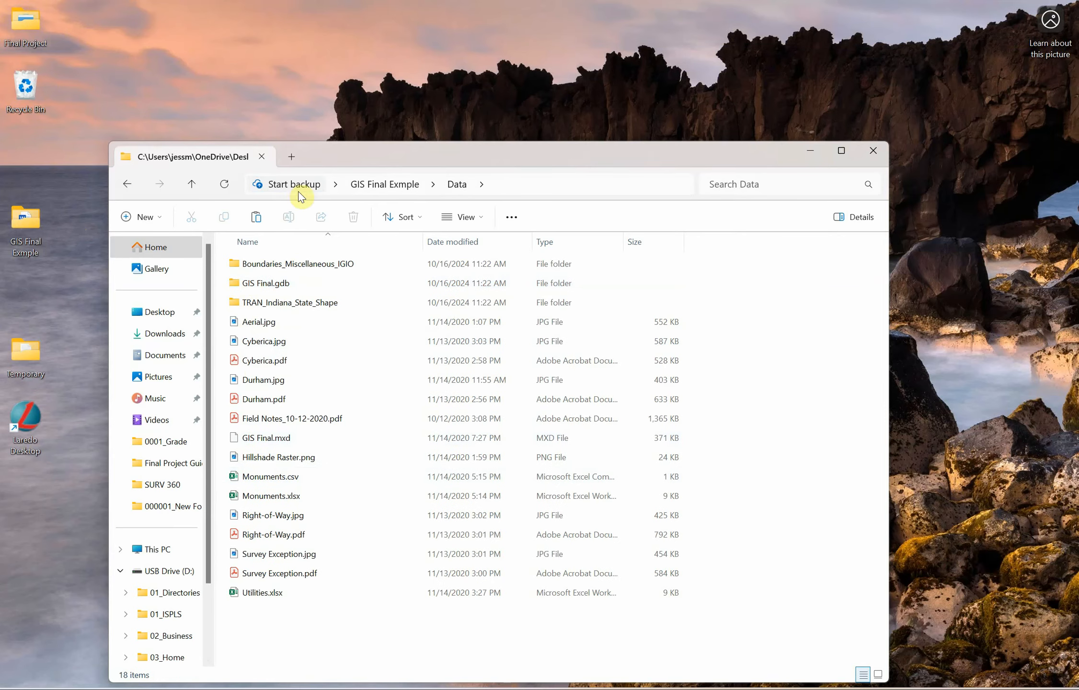
left_click(360, 187)
right_click(248, 284)
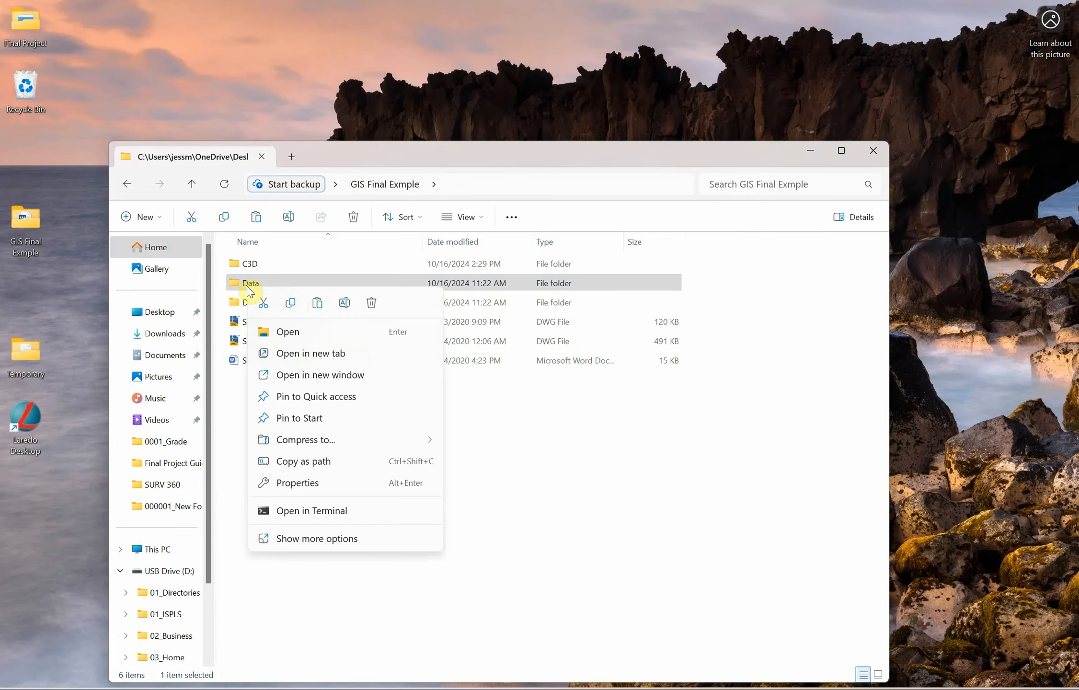
left_click(290, 302)
double_click(40, 22)
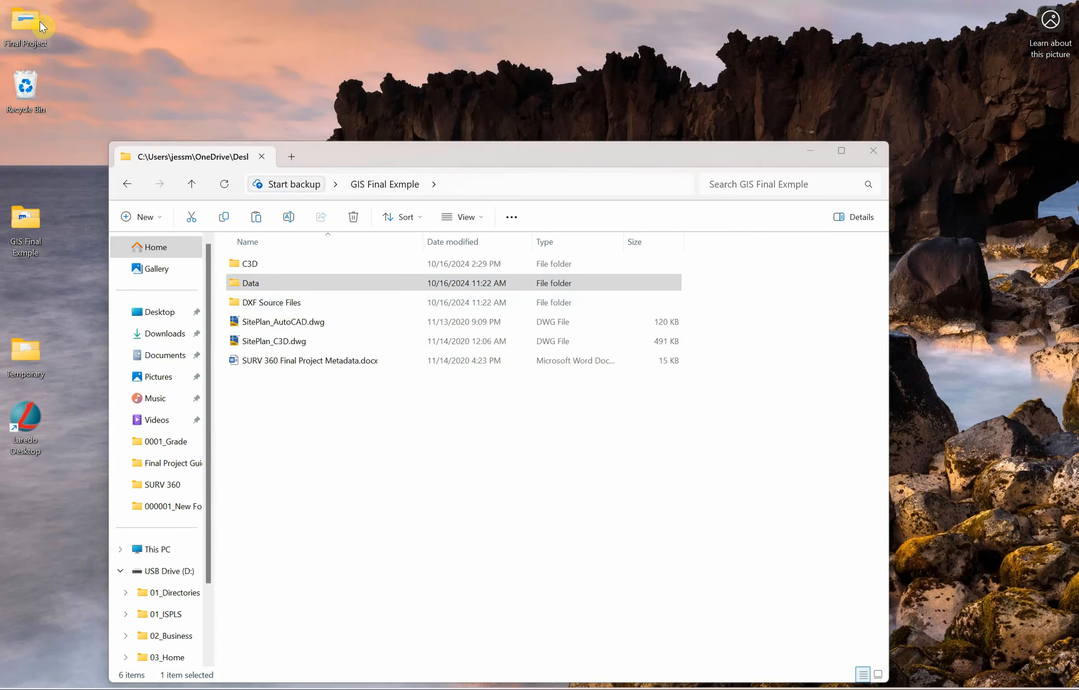
right_click(297, 451)
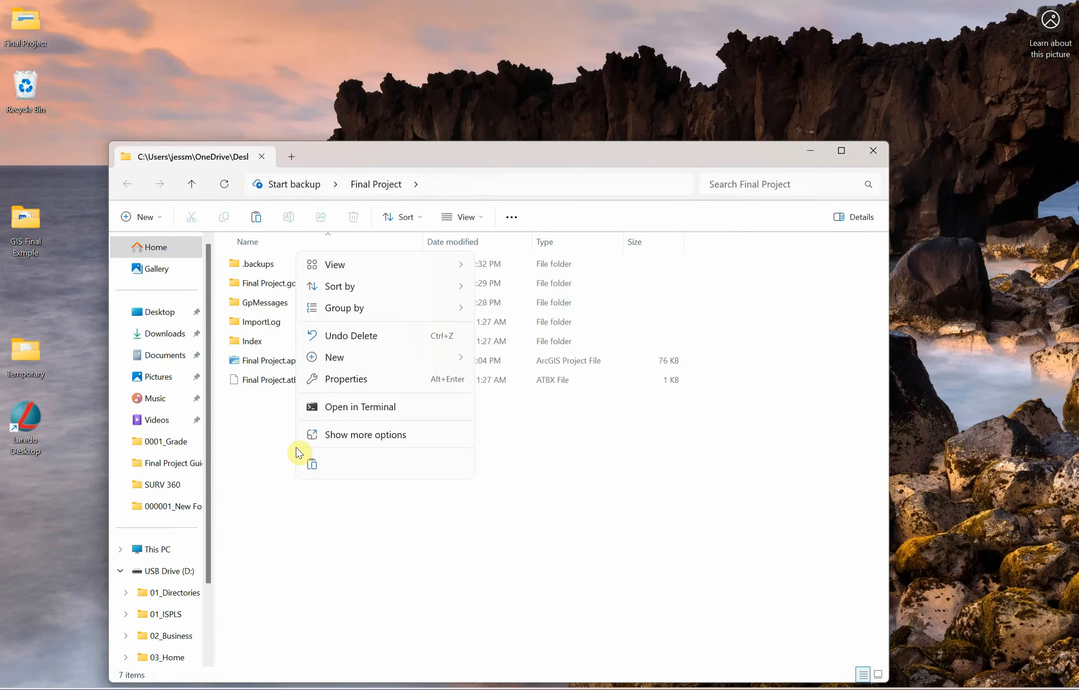
left_click(312, 463)
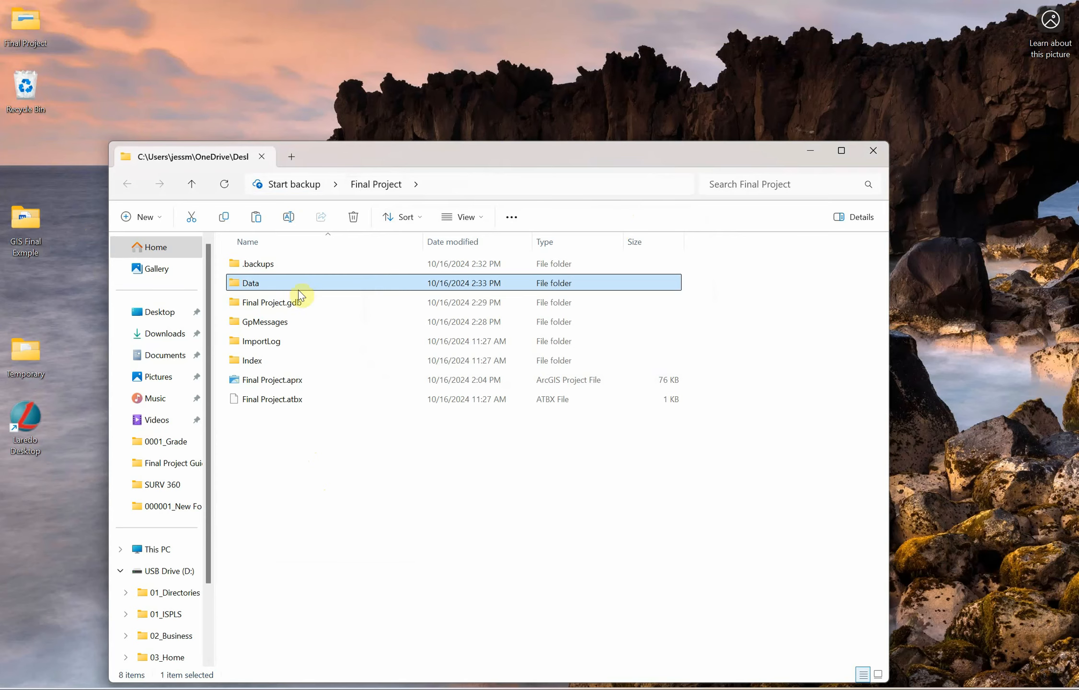
mouse_move(268, 292)
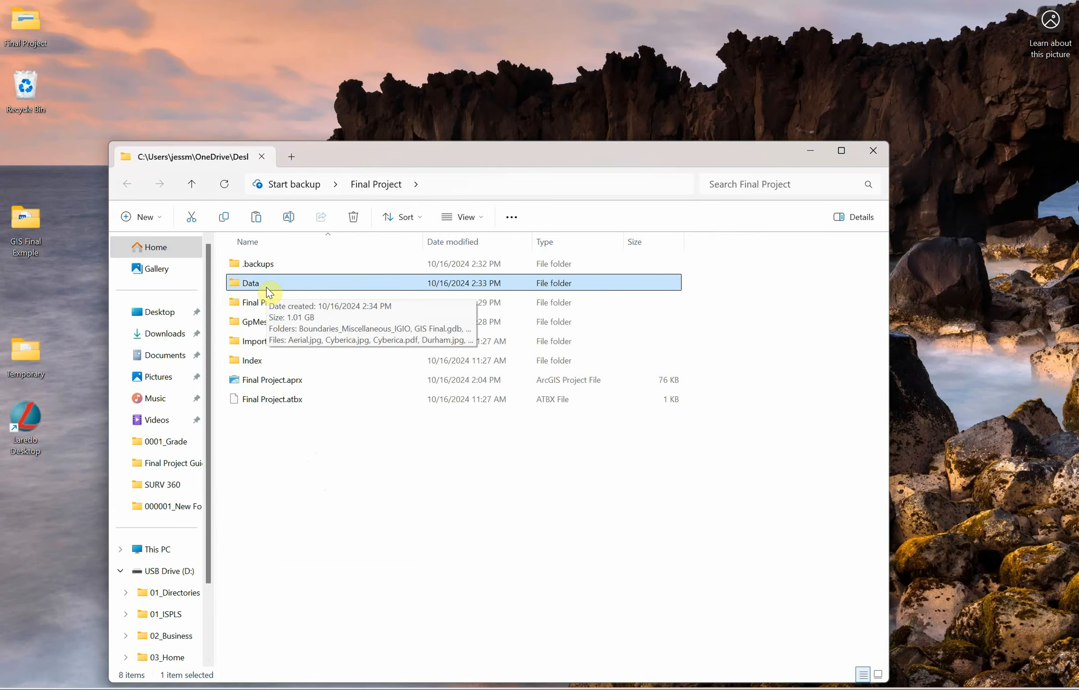
left_click(267, 283)
mouse_move(267, 283)
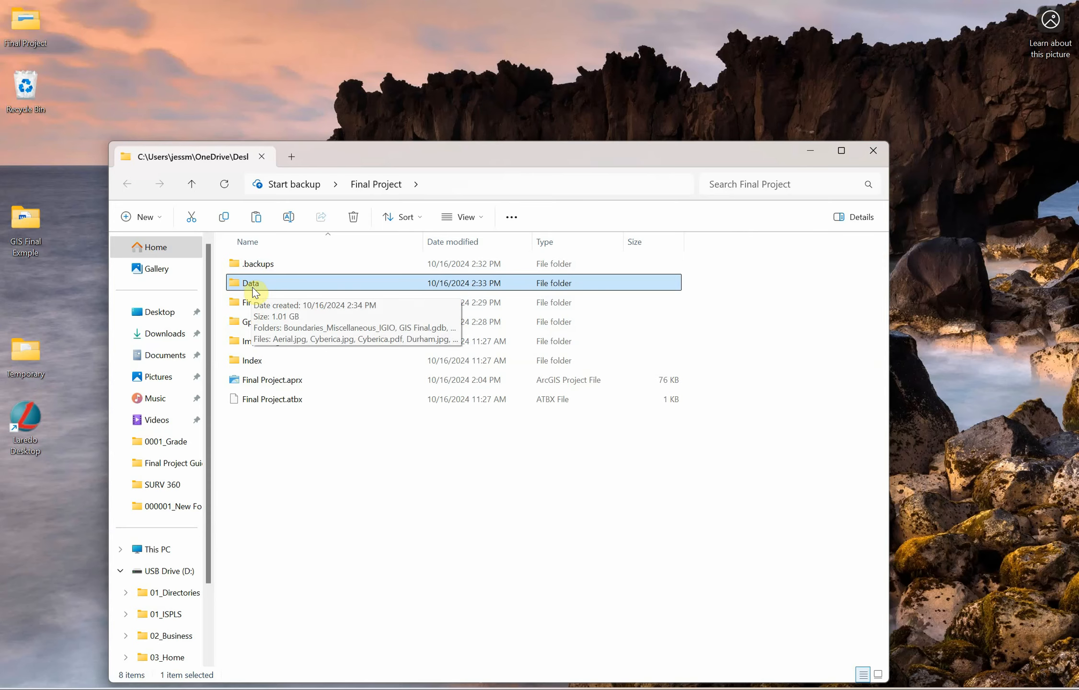
- Switch to ArcGIS Pro and enable attachments and global IDs on the Boundaries feature class in Final Project.gdb
mouse_move(272, 380)
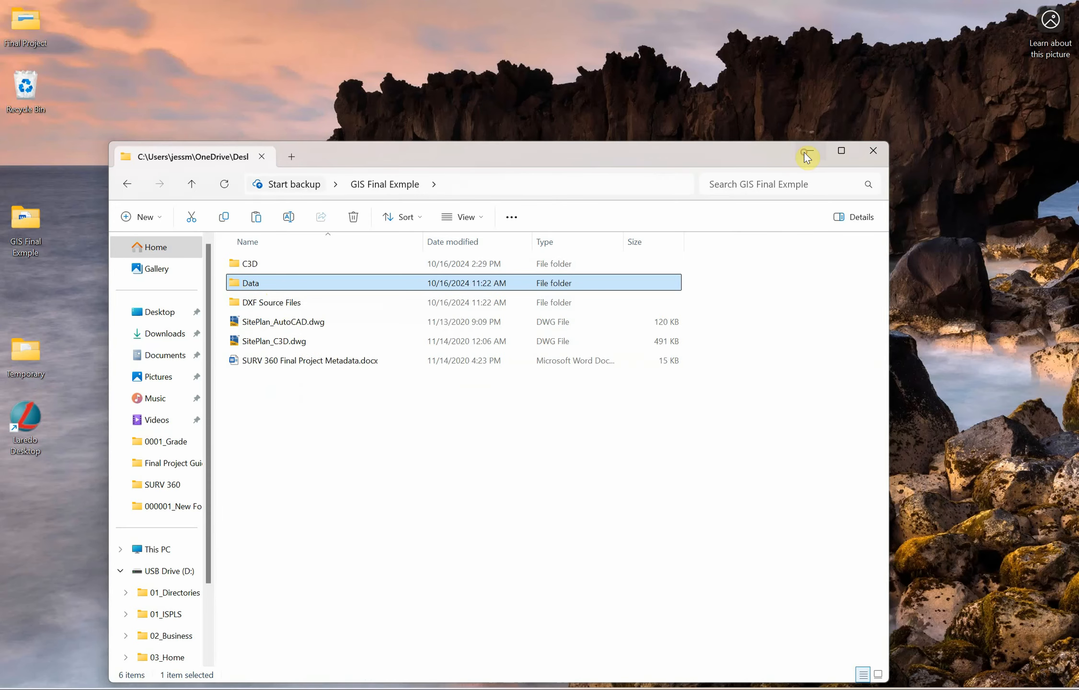
left_click(807, 155)
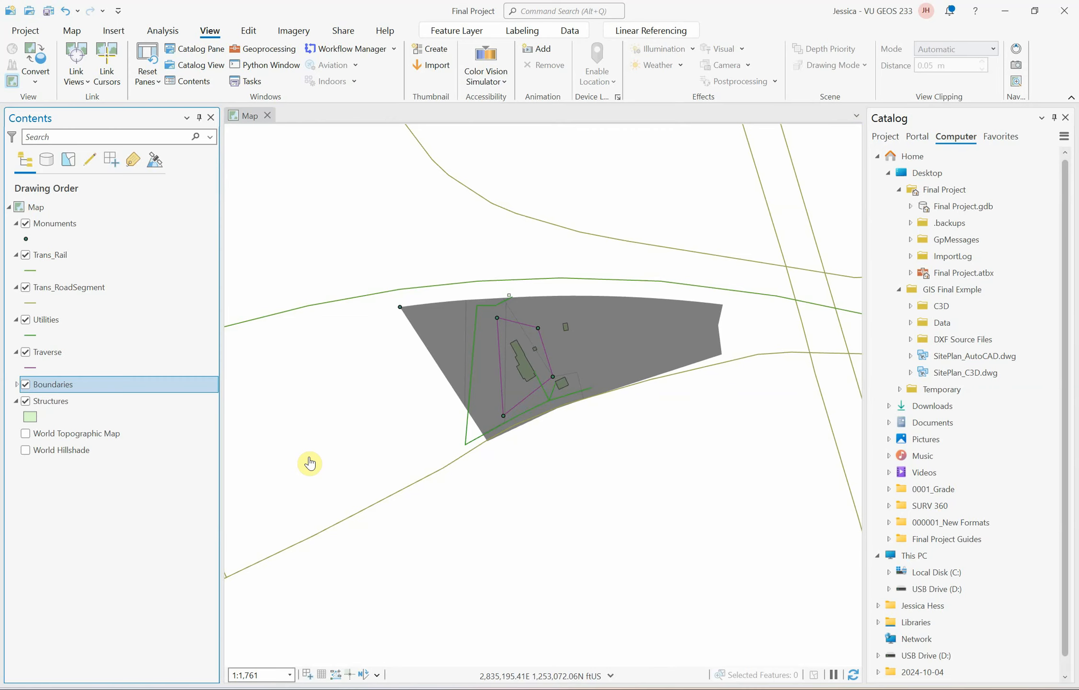
left_click(909, 207)
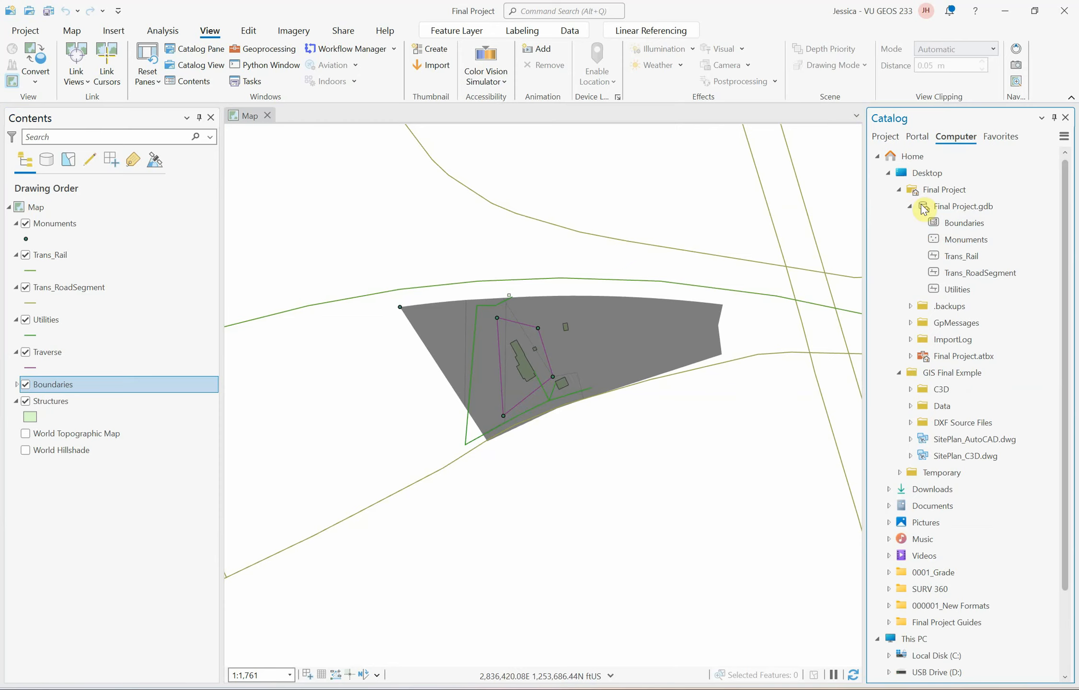
right_click(965, 227)
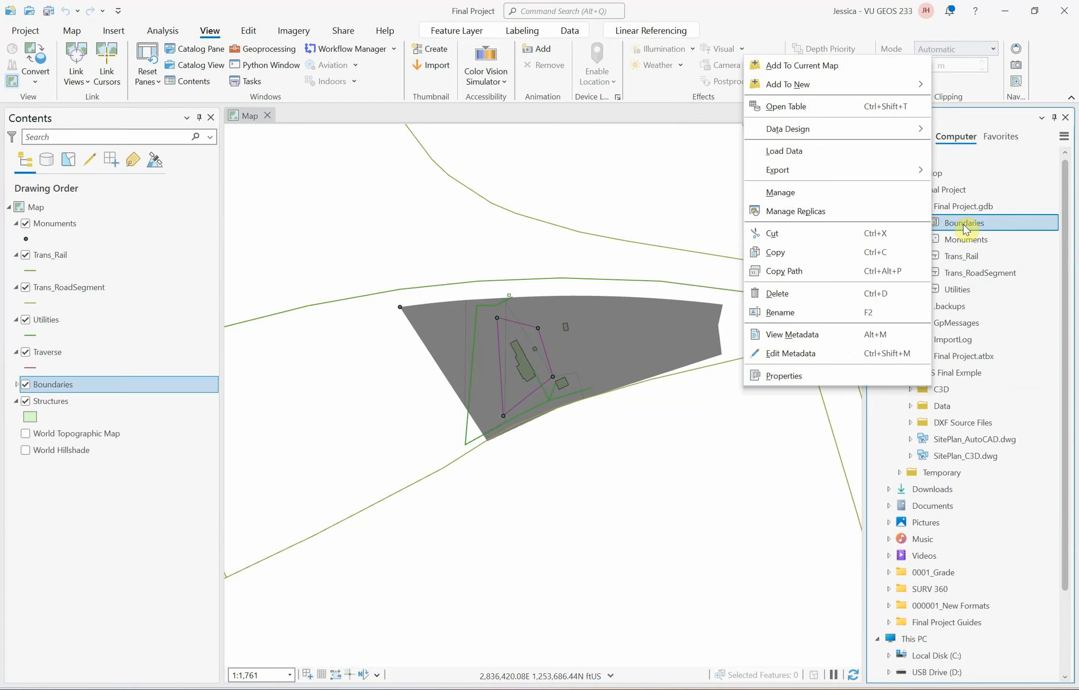
left_click(771, 193)
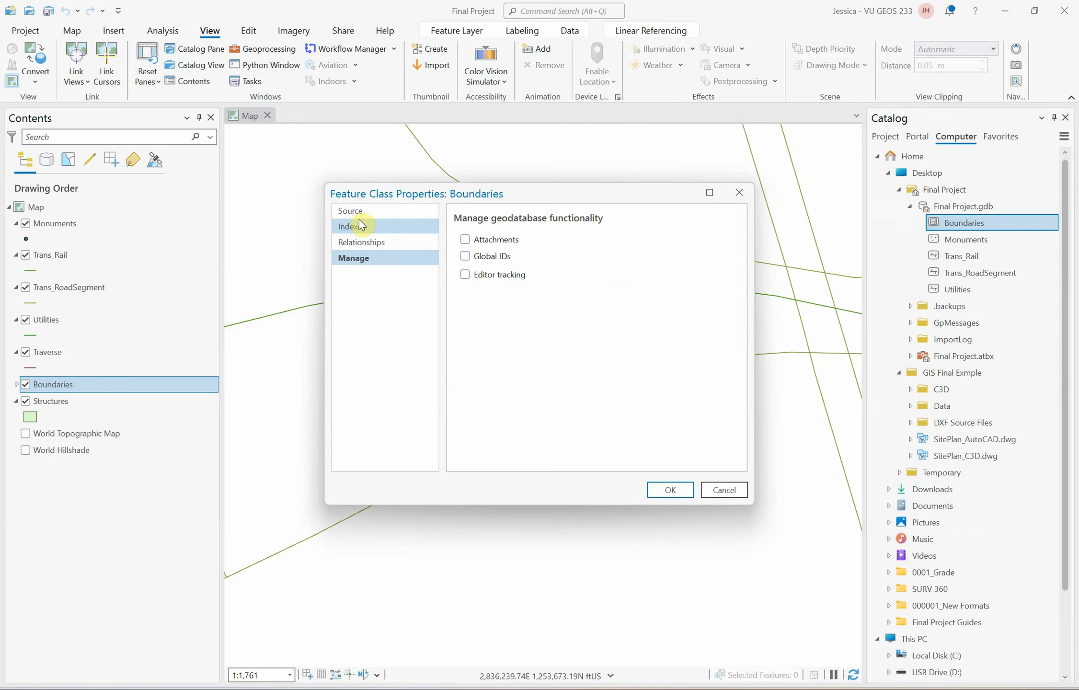
left_click(353, 259)
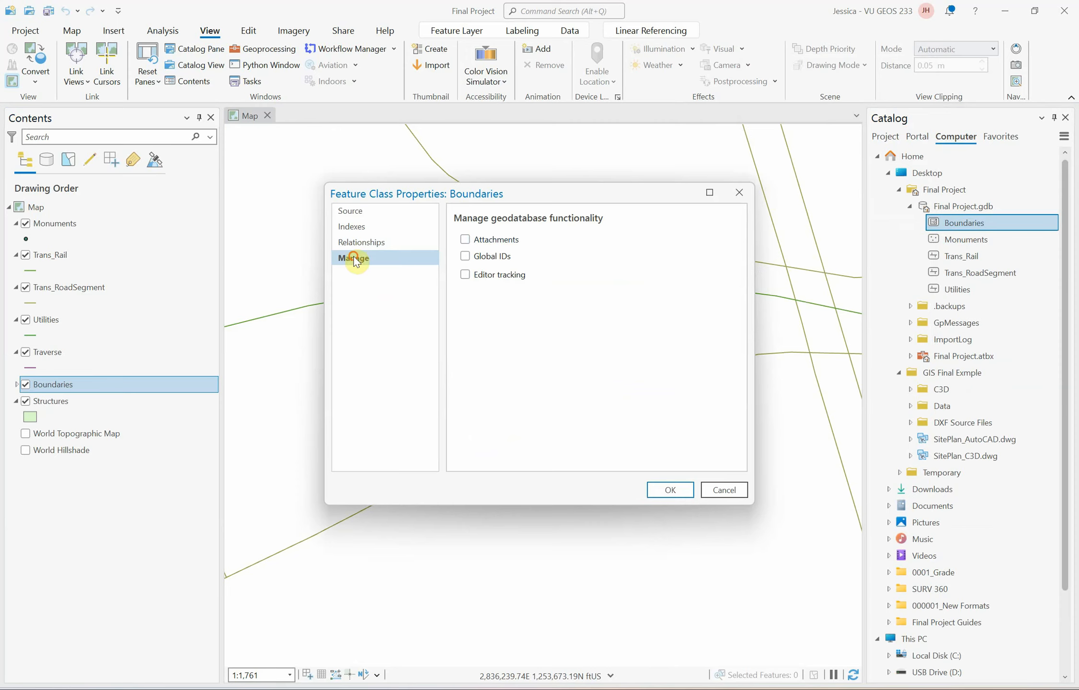
left_click(465, 240)
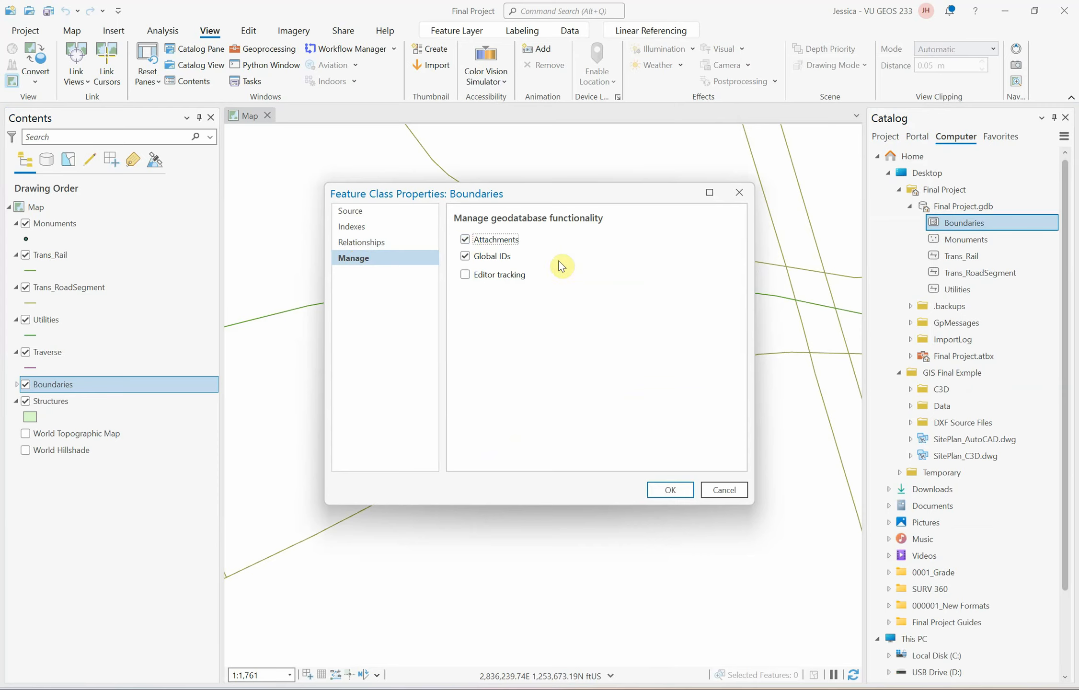
left_click(667, 489)
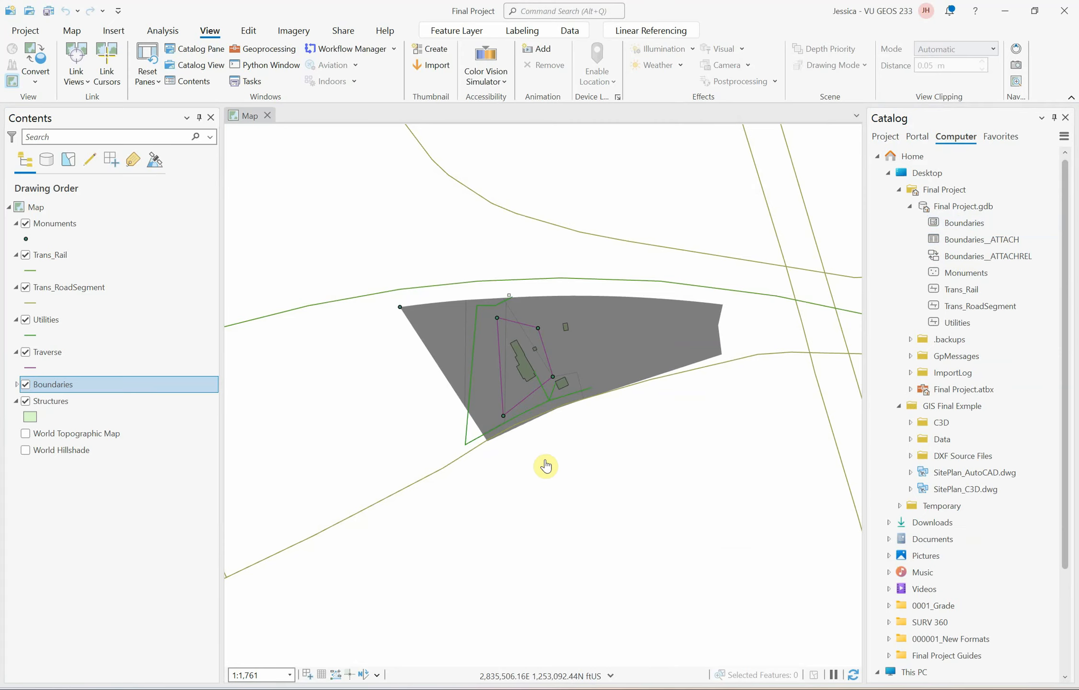
- Select the inner boundary parcel around the buildings on the map, using the Rectangle selection tool
left_click(73, 31)
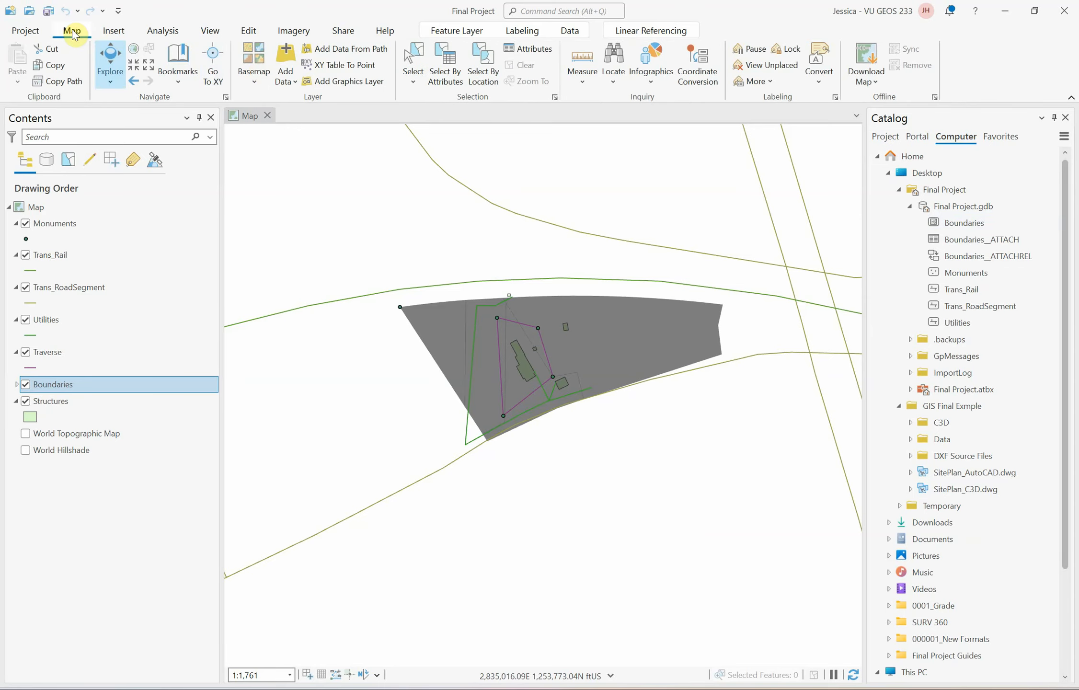
left_click(413, 80)
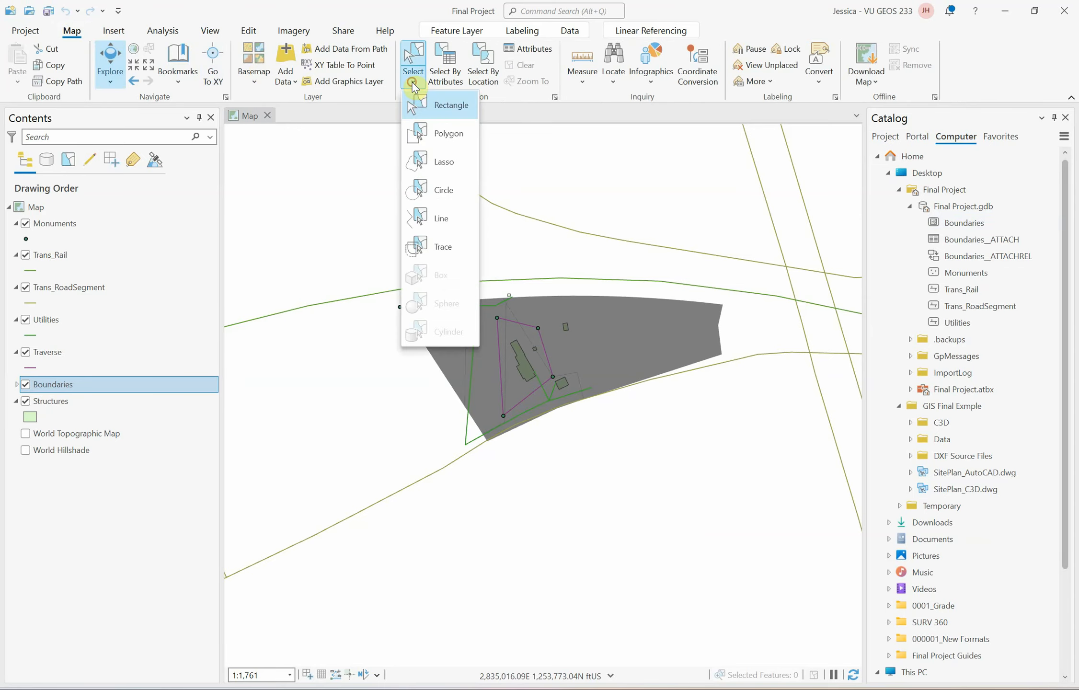
left_click(445, 105)
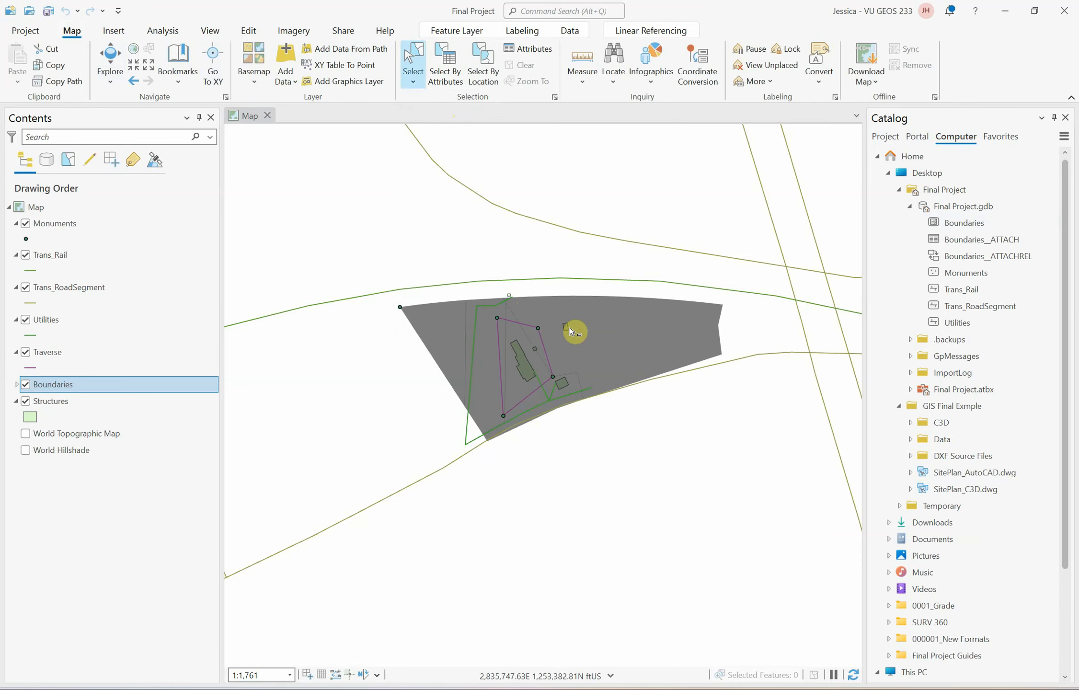
left_click(536, 404)
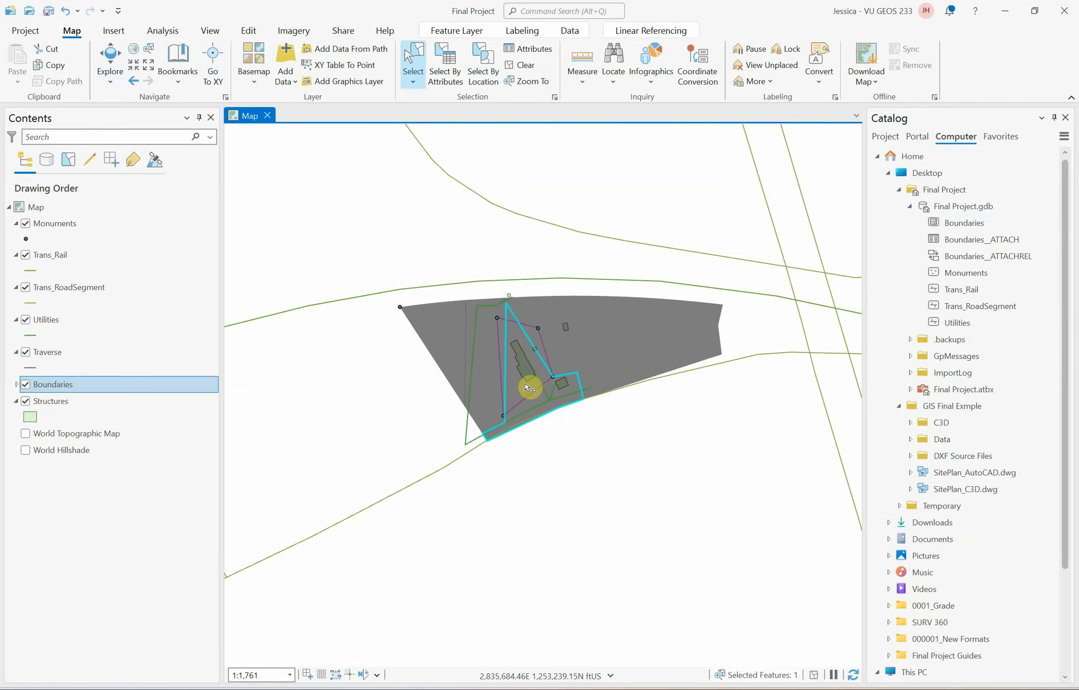
- Attach Aerial.jpg, Durham.jpg and Durham.pdf from Final Project's Data folder to the selected boundary feature
left_click(532, 50)
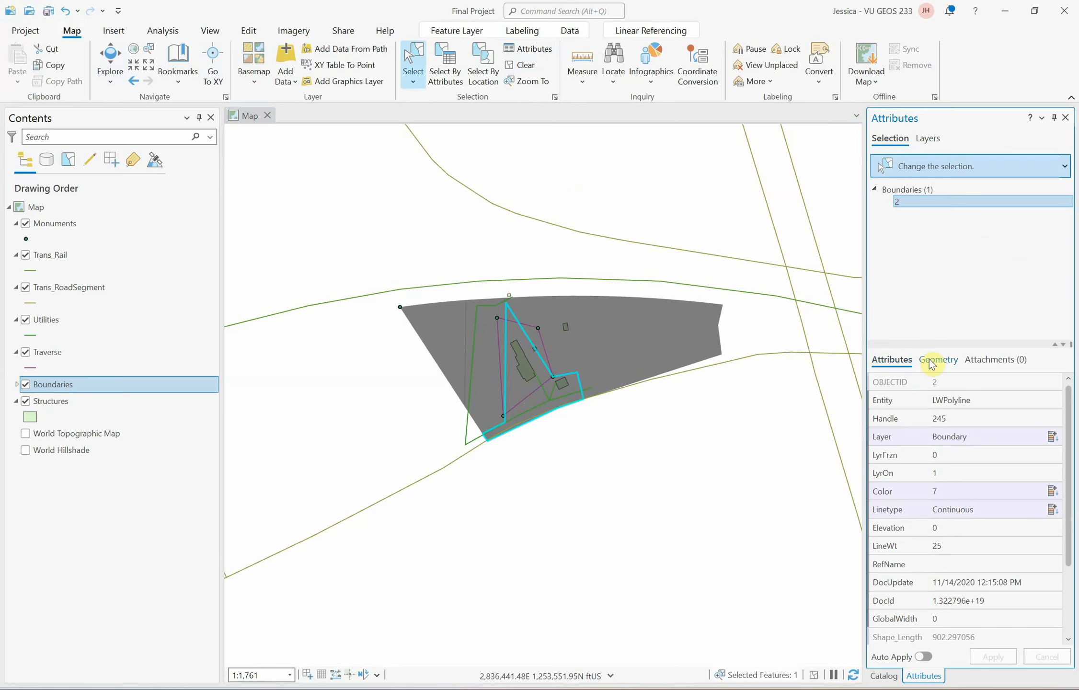
left_click(1004, 362)
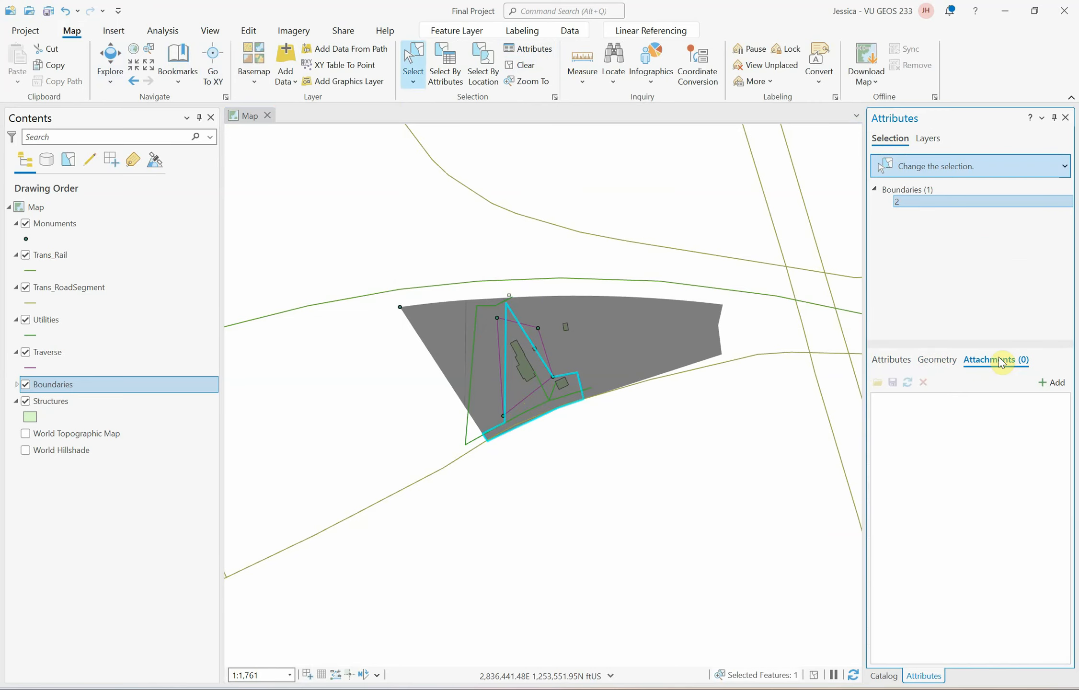
left_click(1049, 383)
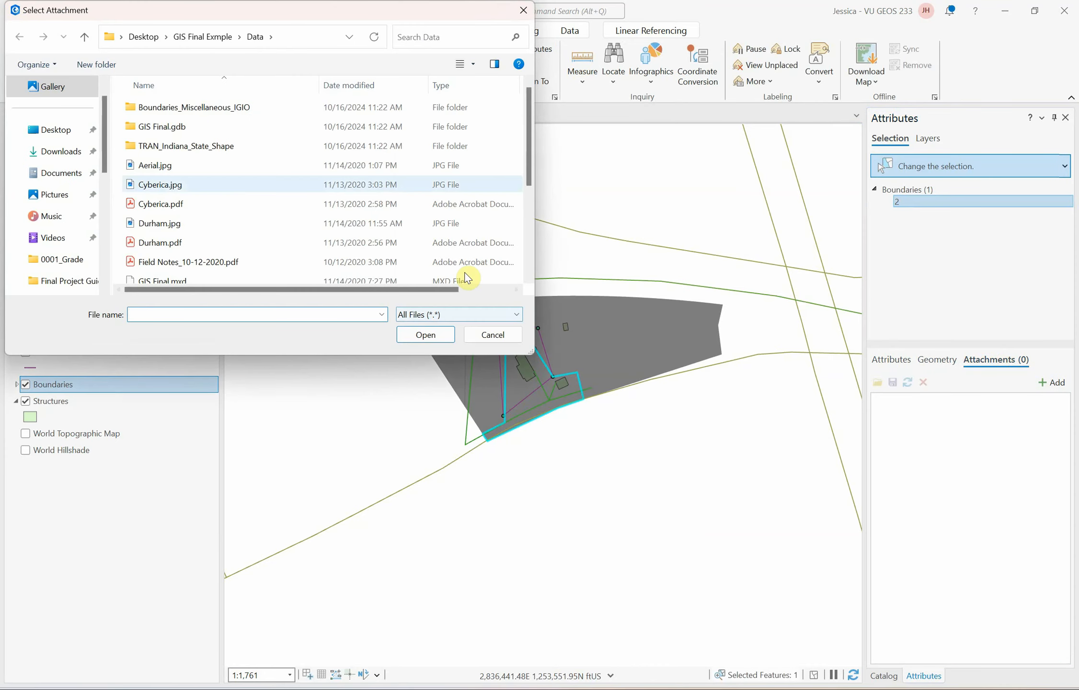
left_click(142, 37)
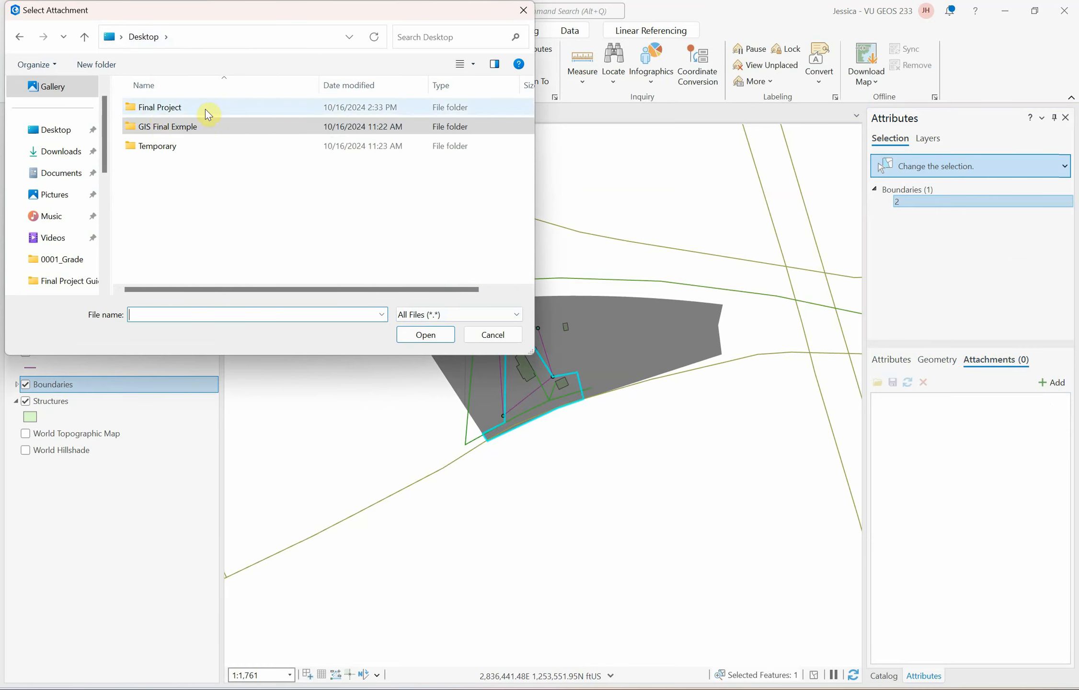
double_click(141, 107)
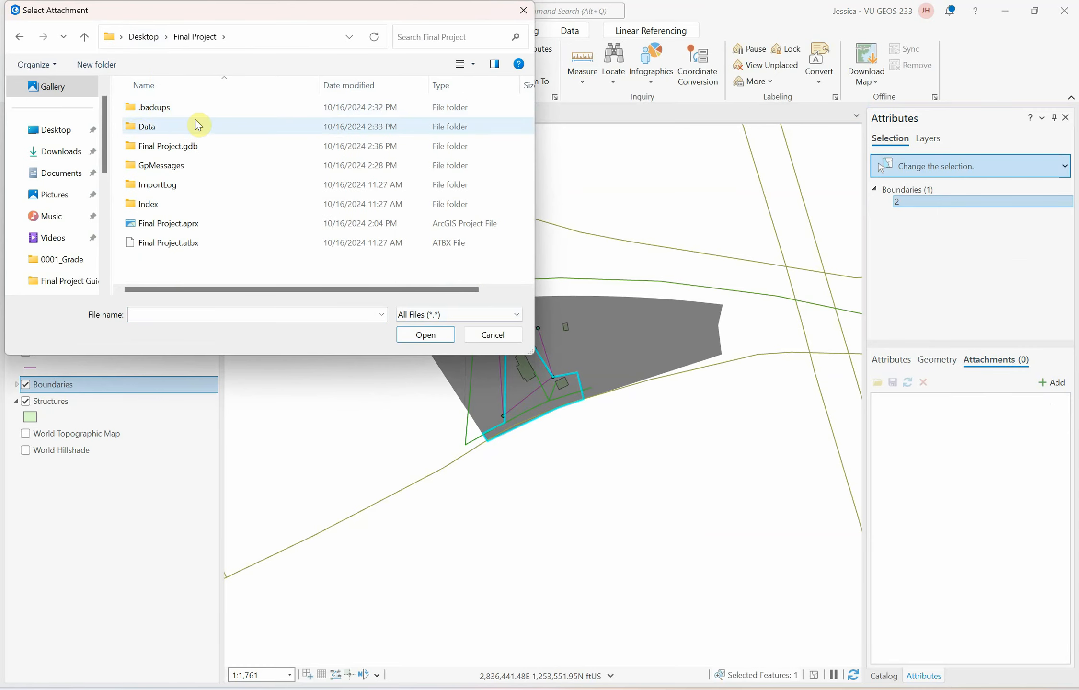
double_click(138, 127)
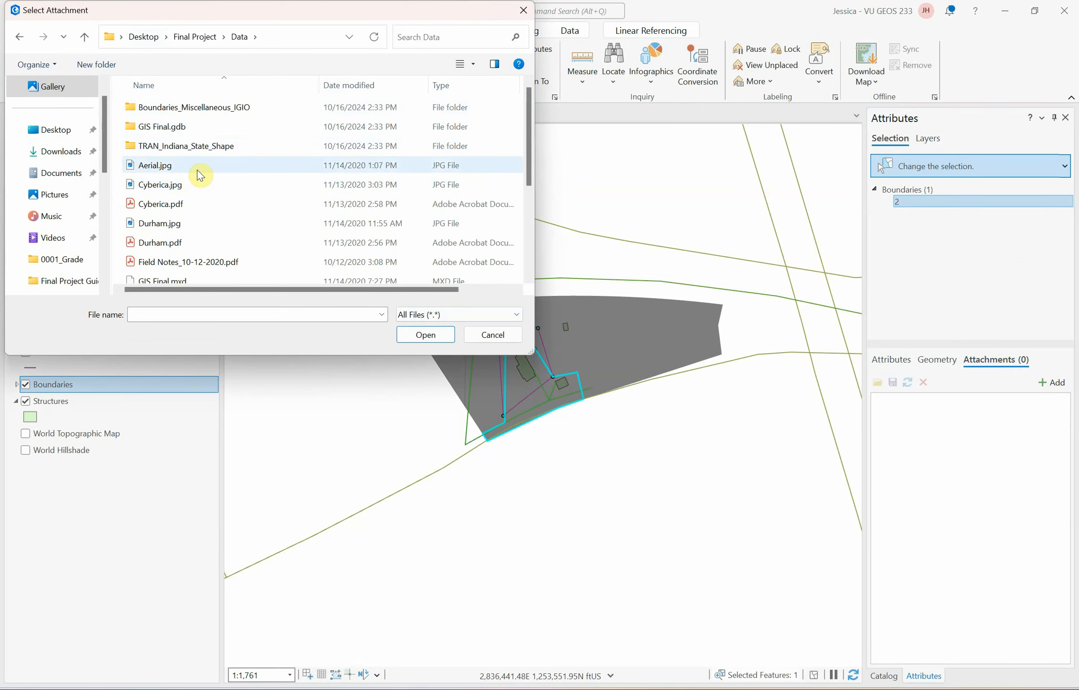
scroll(259, 151, "down", 1)
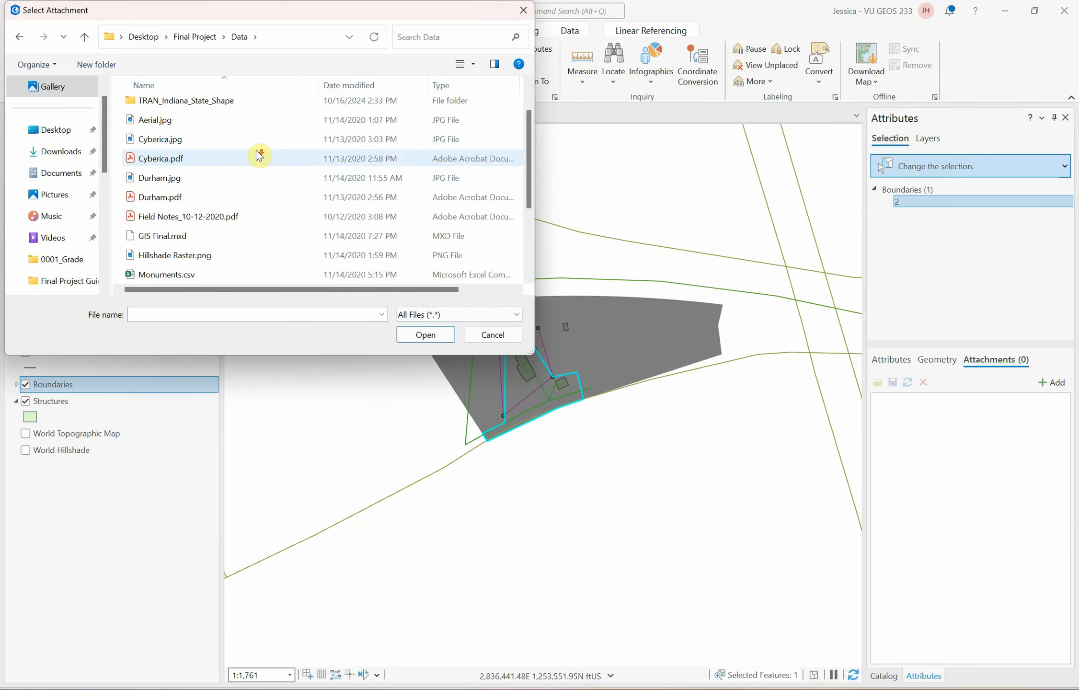
left_click(147, 122)
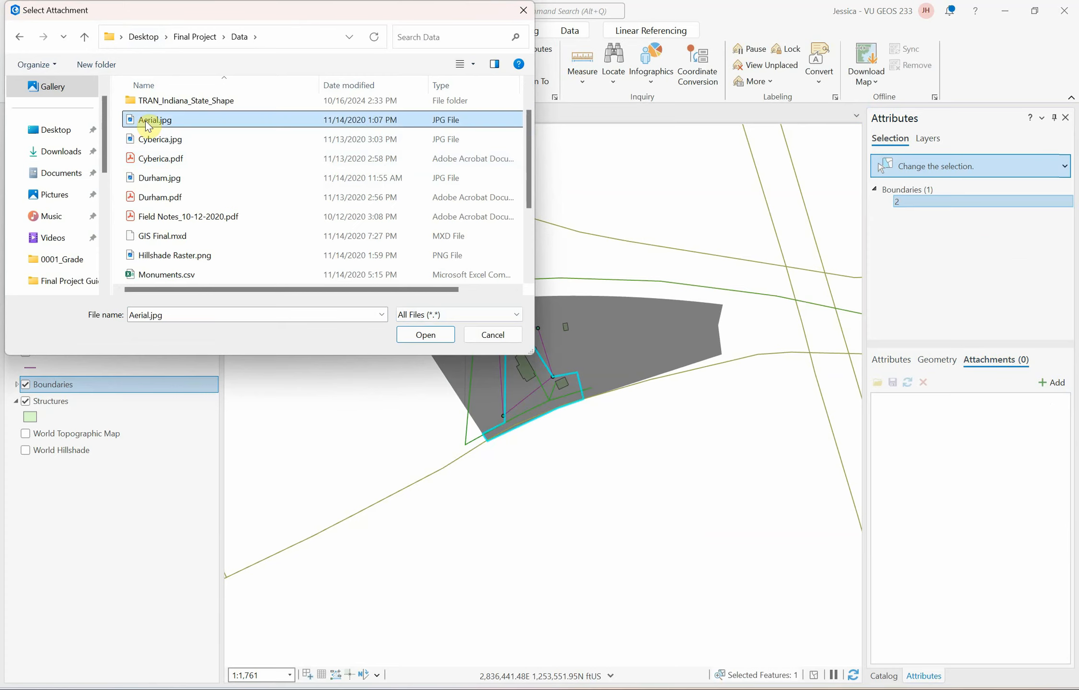
left_click(150, 177, "ctrl")
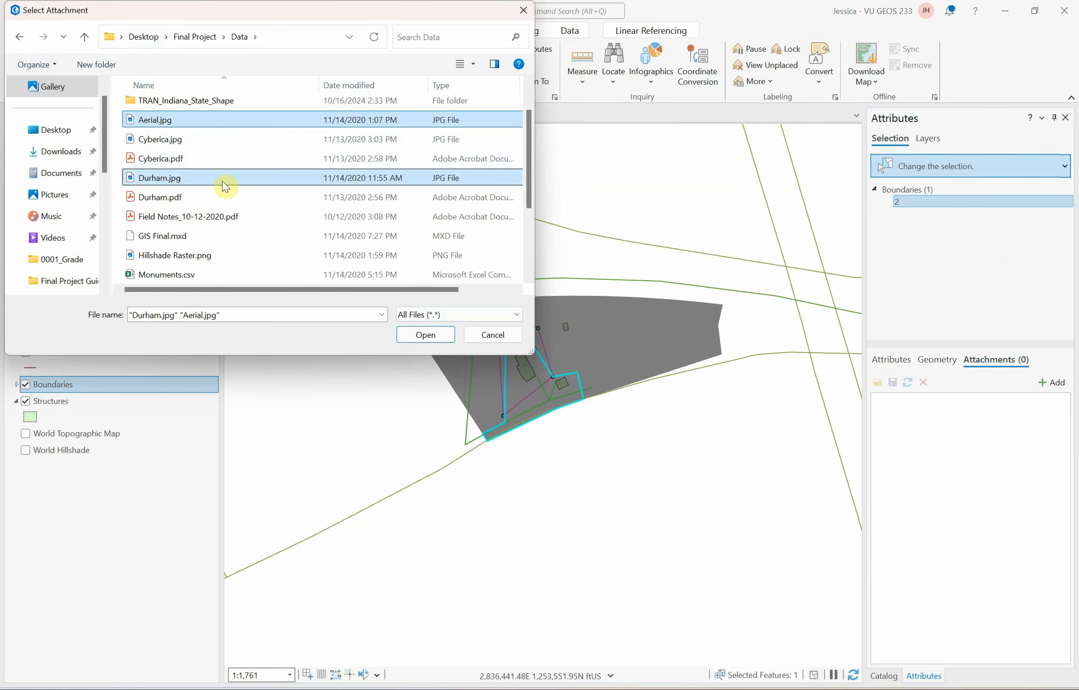
left_click(161, 198, "ctrl")
left_click(426, 335)
- Save all edits and clear the map selection
left_click(249, 31)
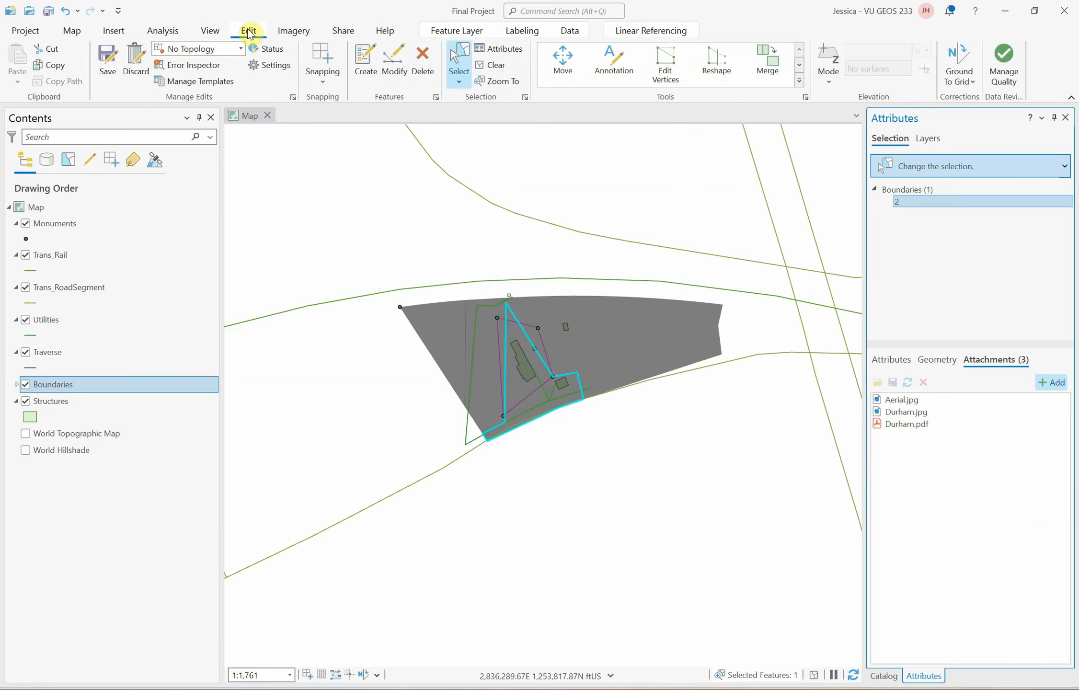
left_click(106, 64)
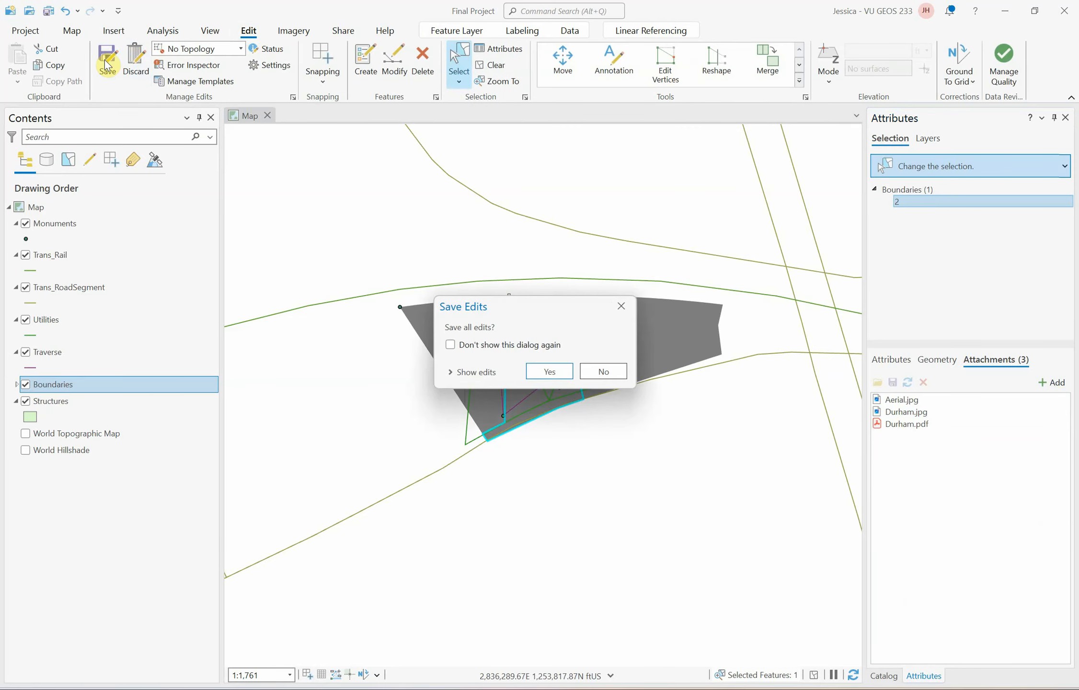
left_click(548, 371)
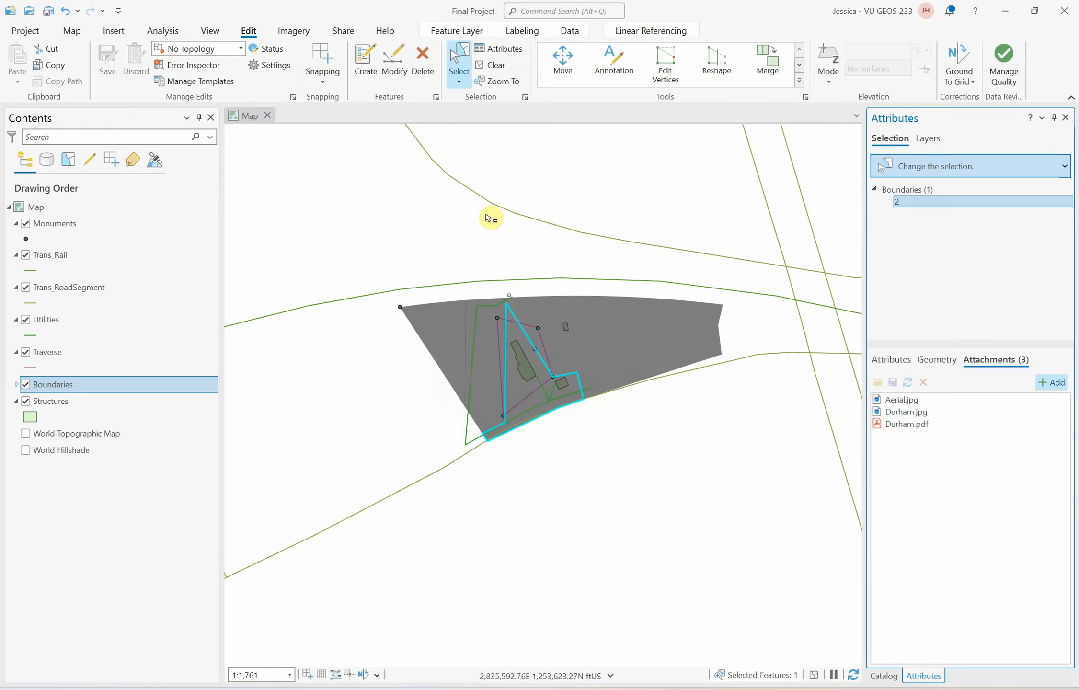
left_click(1064, 118)
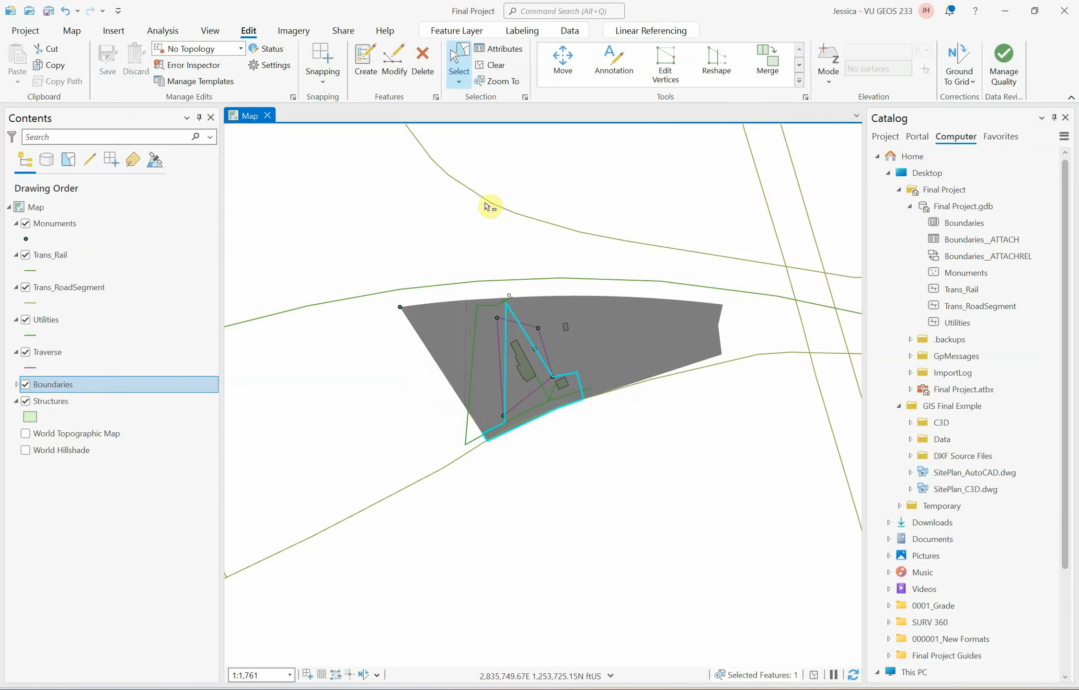
left_click(495, 67)
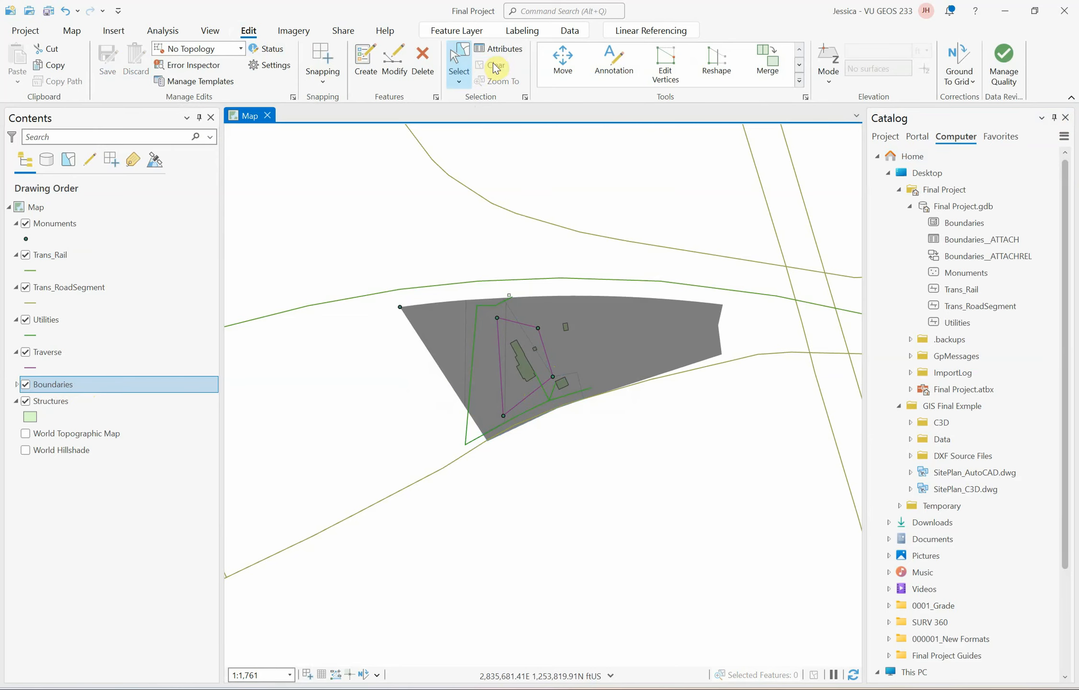
- Configure the Boundaries layer's pop-ups to show the list of attachments
right_click(54, 383)
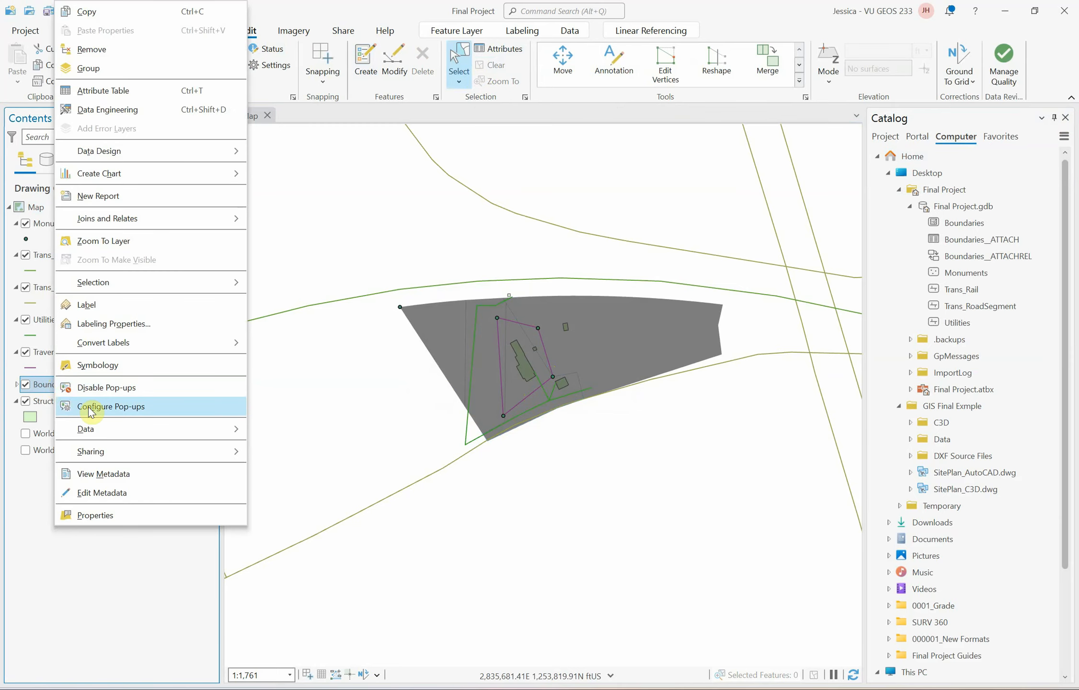
left_click(153, 407)
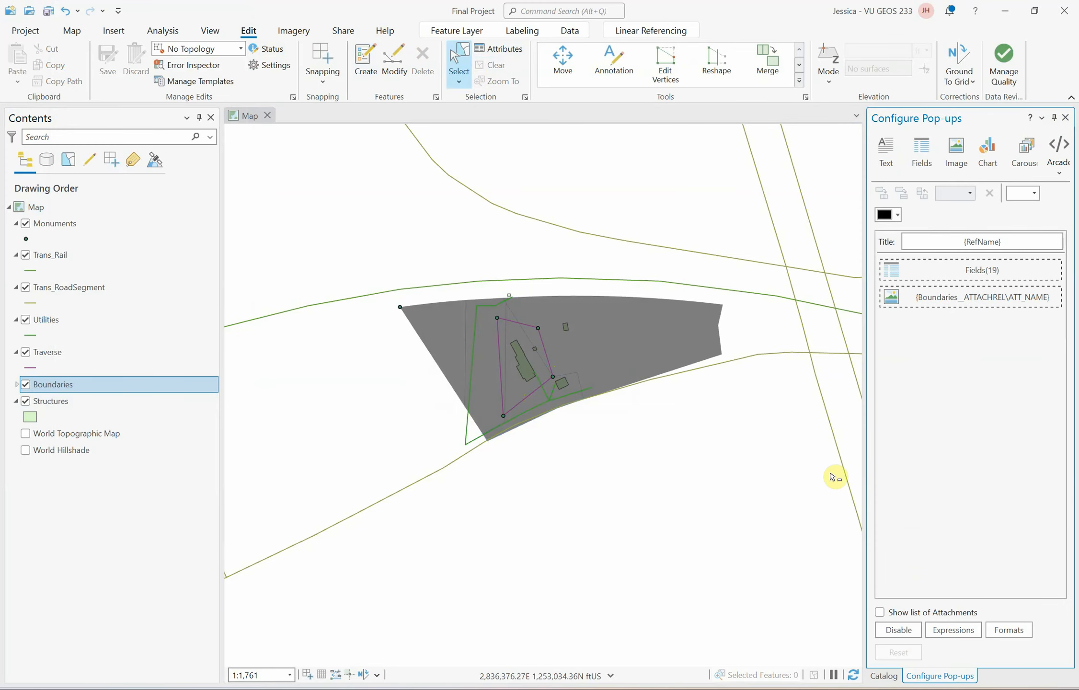
left_click(879, 613)
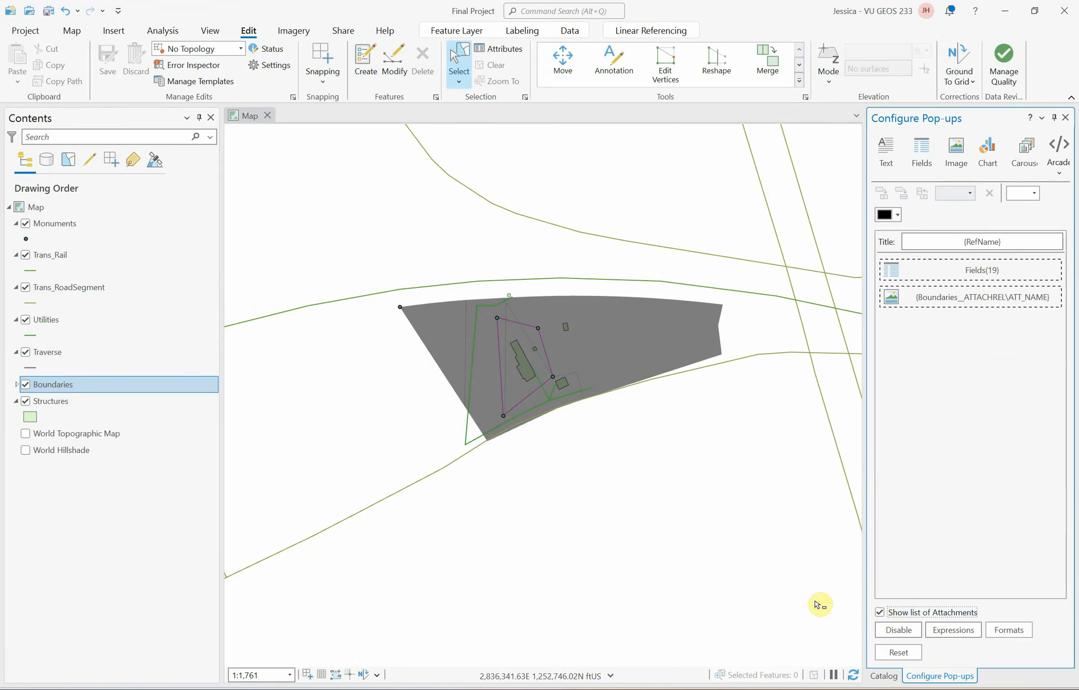
left_click(1065, 118)
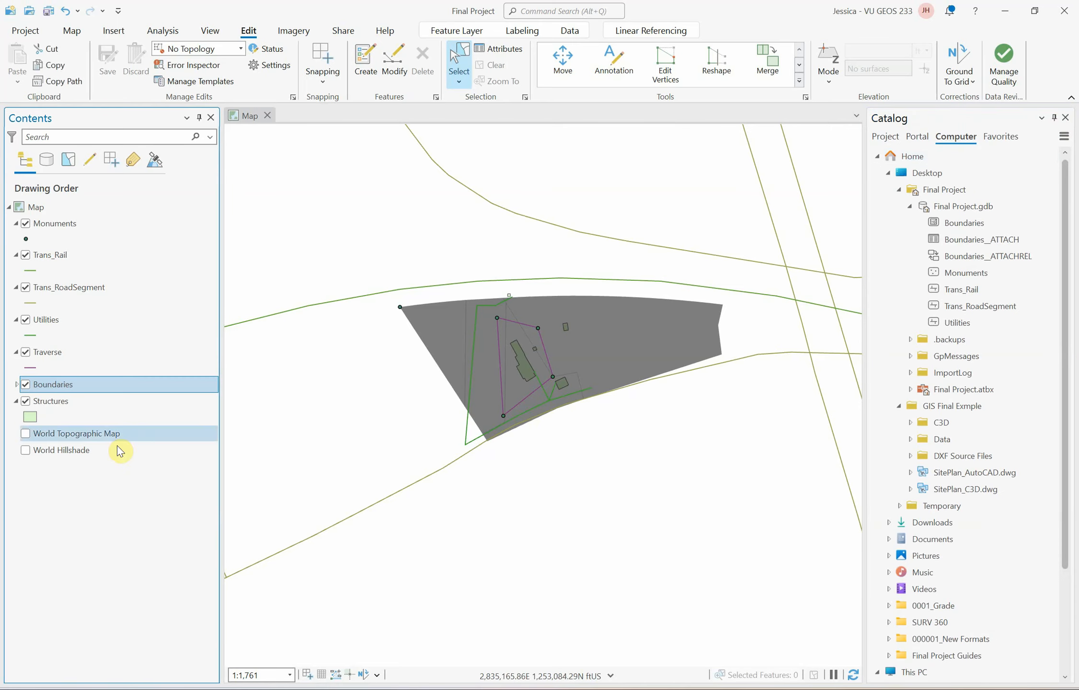
- Open the pop-up of the inner boundary parcel around the buildings with the Explore tool
key("shift+Down")
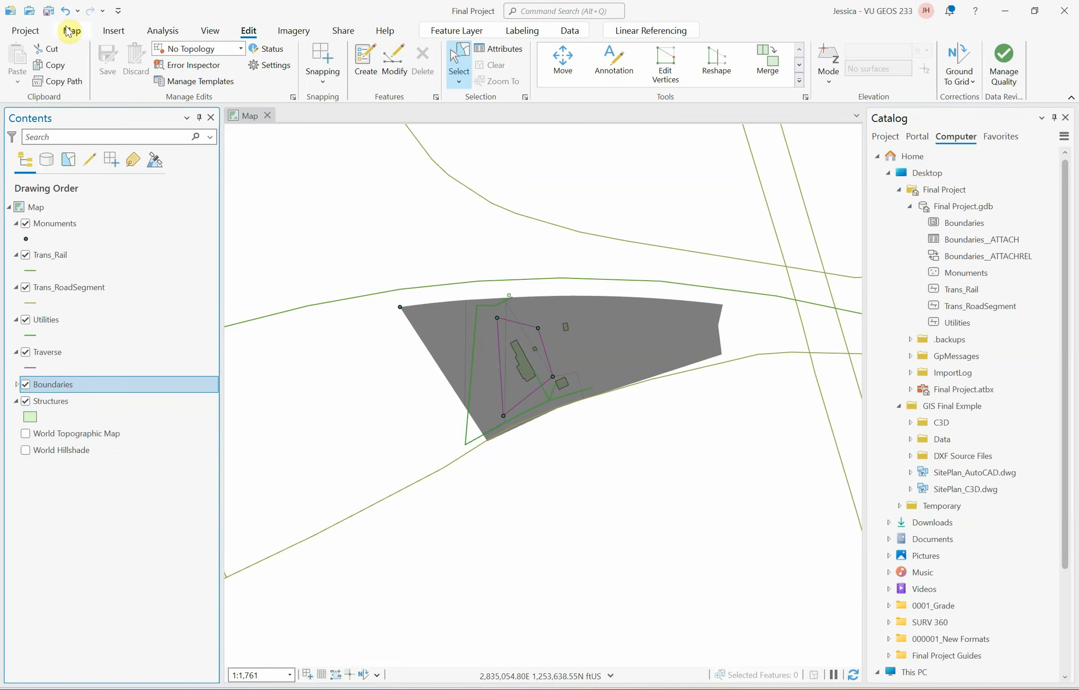
left_click(72, 30)
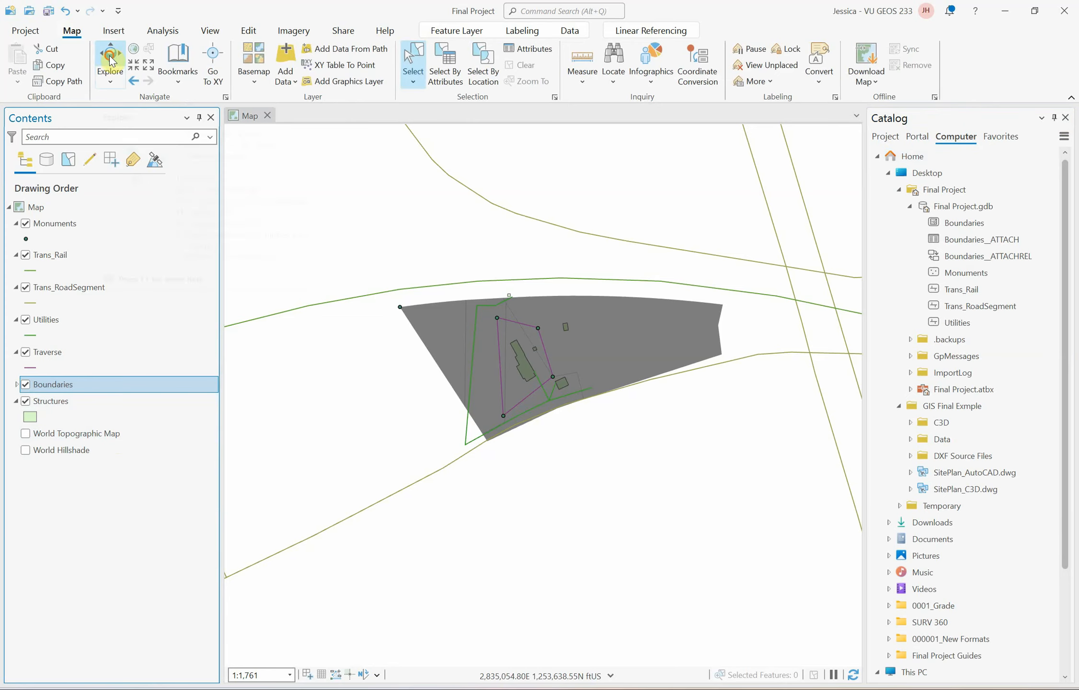
left_click(110, 59)
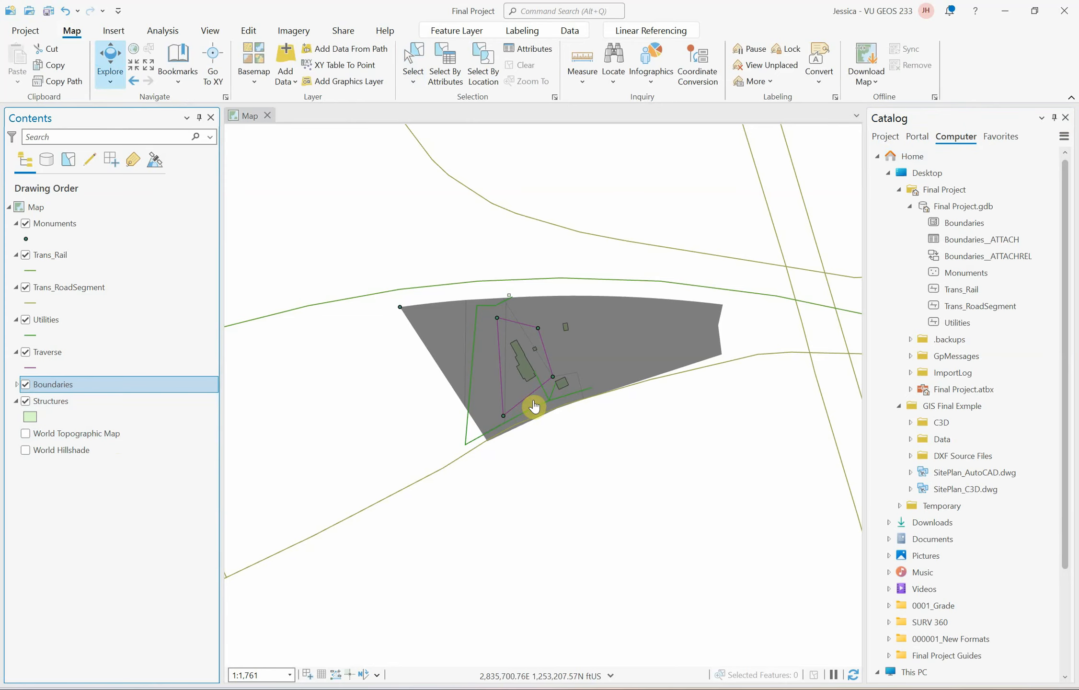
left_click(534, 405)
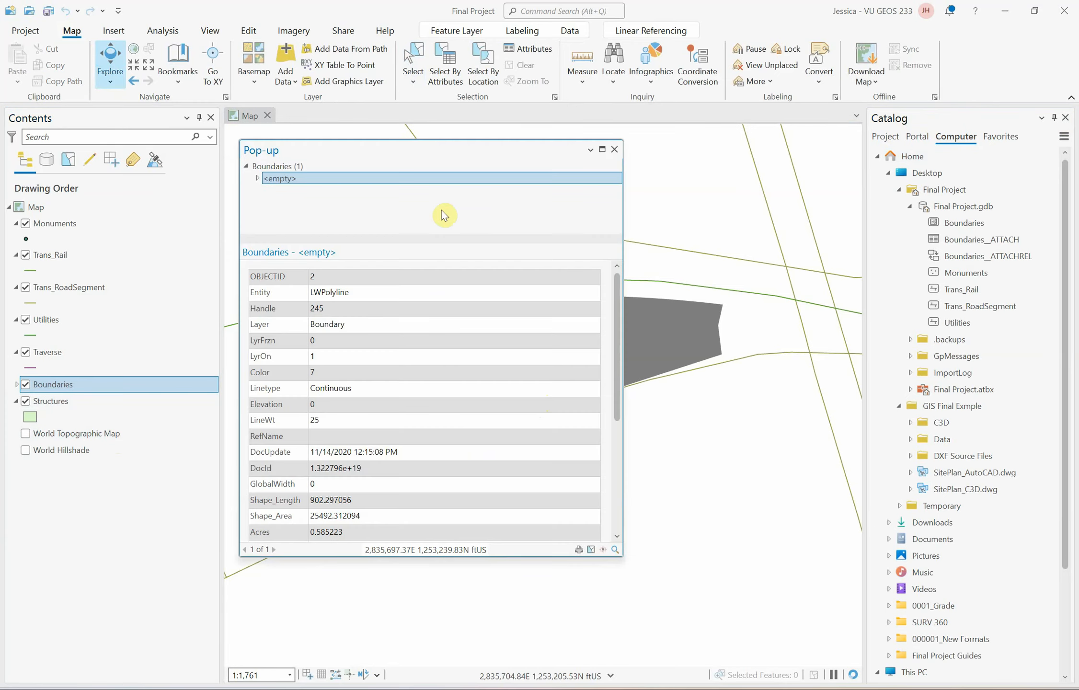